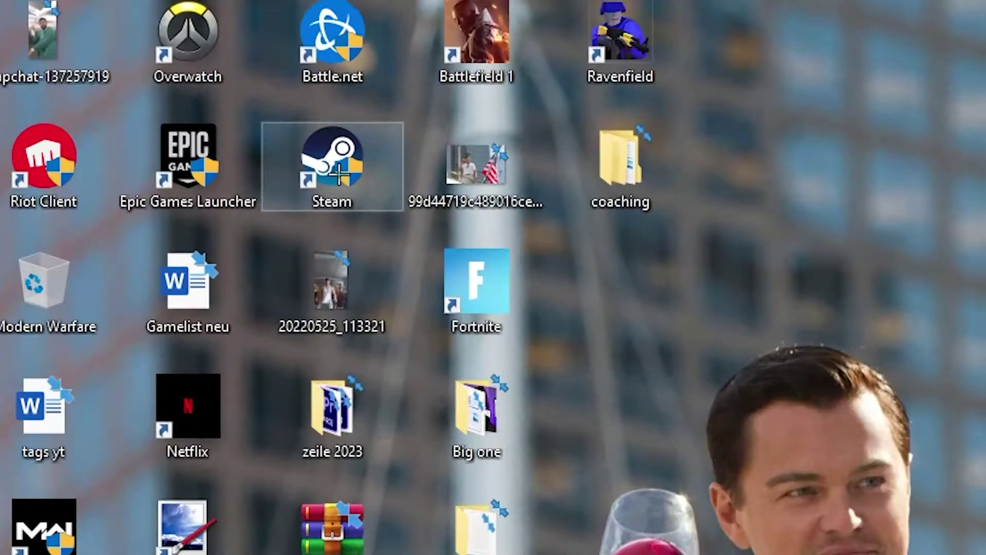
Drag the Steam shortcut out of the icon grid onto open wallpaper
{"action": "left_click_drag", "start_coordinate": [153, 72], "coordinate": [503, 203]}
{"action": "left_click_drag", "start_coordinate": [653, 343], "coordinate": [570, 452]}
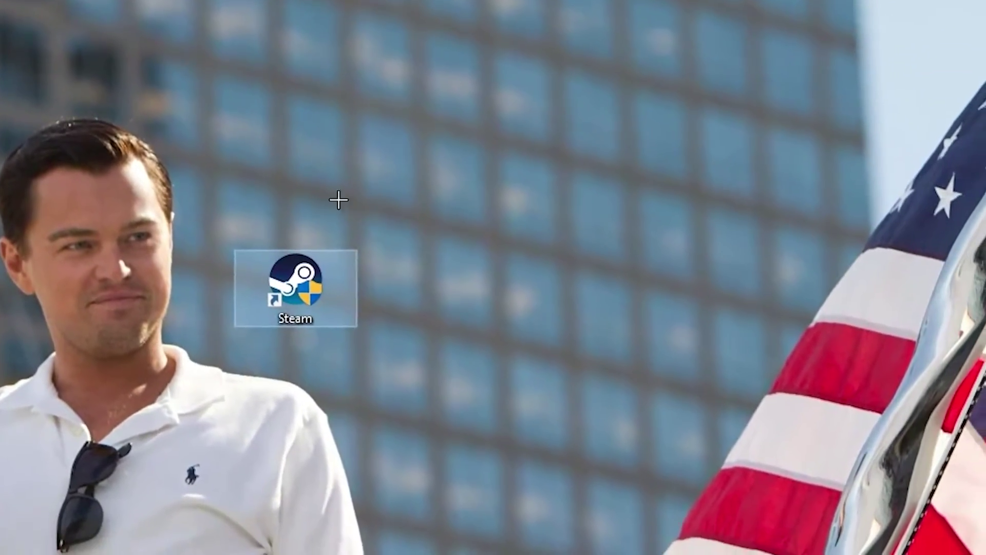
{"action": "left_click_drag", "start_coordinate": [267, 301], "coordinate": [386, 193]}
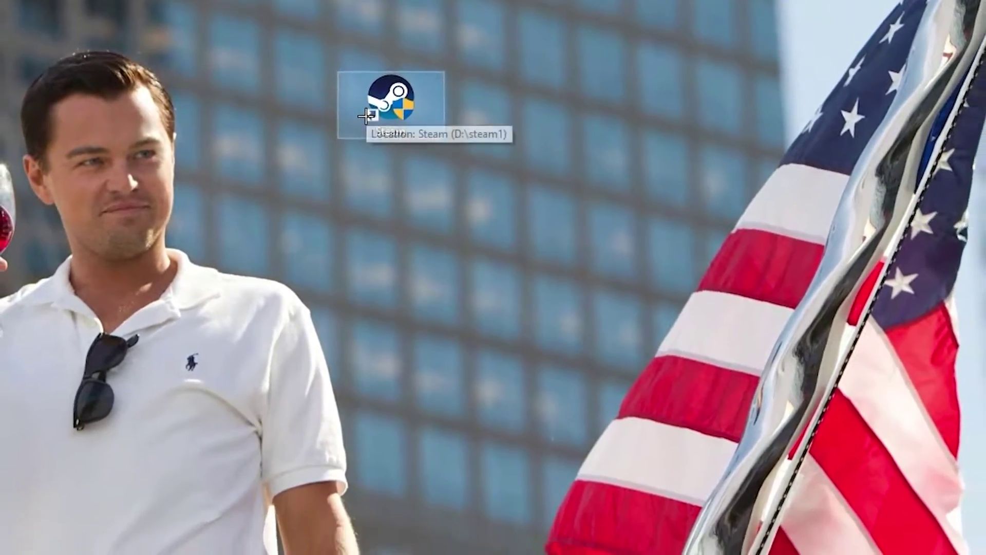
Run Steam as administrator, then shift the shortcut left and reopen its context menu
{"action": "right_click", "coordinate": [366, 117]}
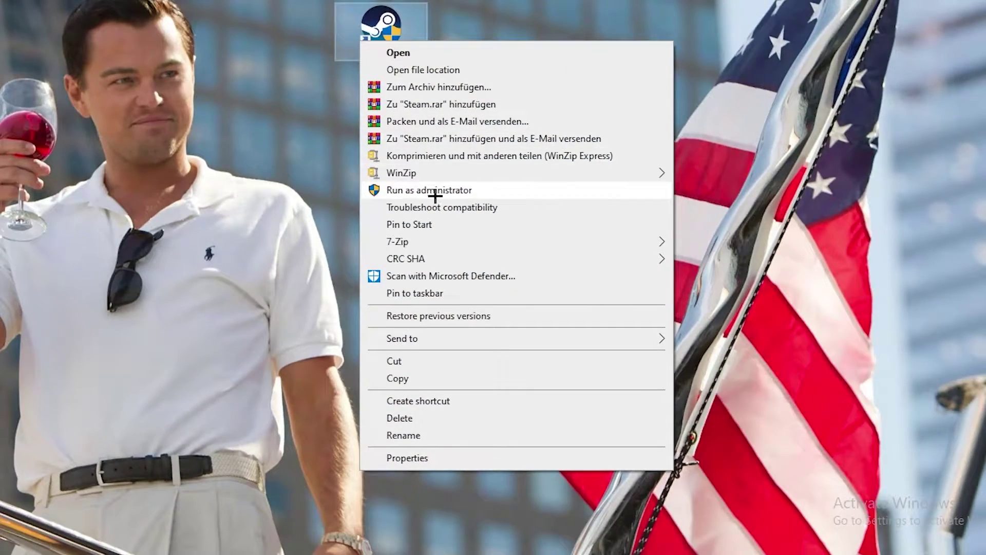
{"action": "left_click", "coordinate": [435, 191]}
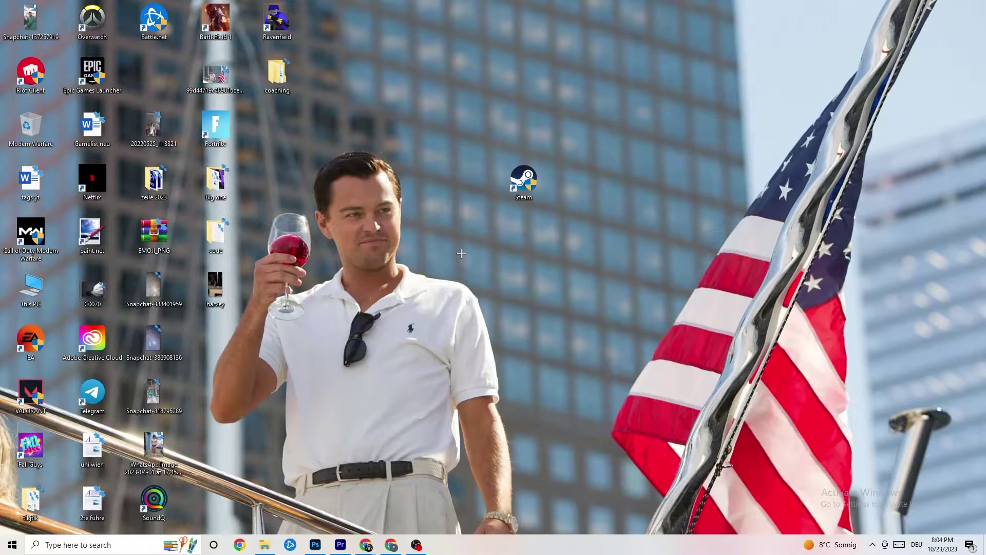
{"action": "left_click_drag", "start_coordinate": [521, 193], "coordinate": [493, 262]}
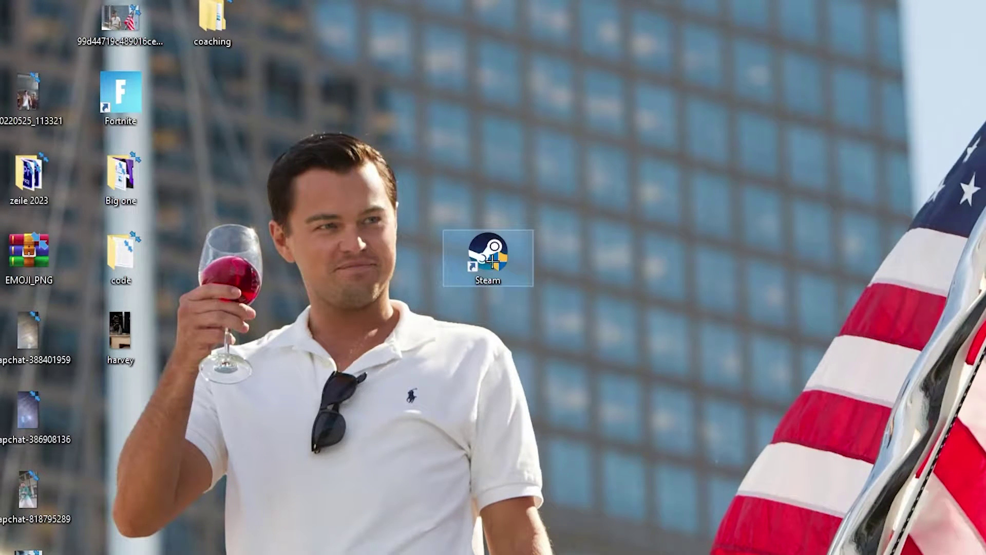
{"action": "right_click", "coordinate": [493, 262]}
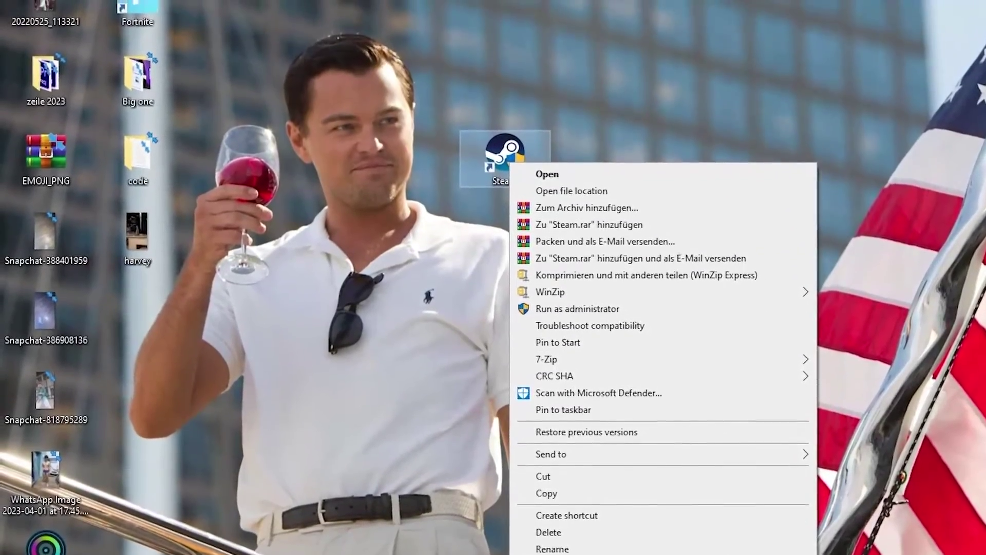
Set the Steam shortcut to Windows 8 compatibility mode with Run as administrator, and apply
{"action": "left_click", "coordinate": [595, 543]}
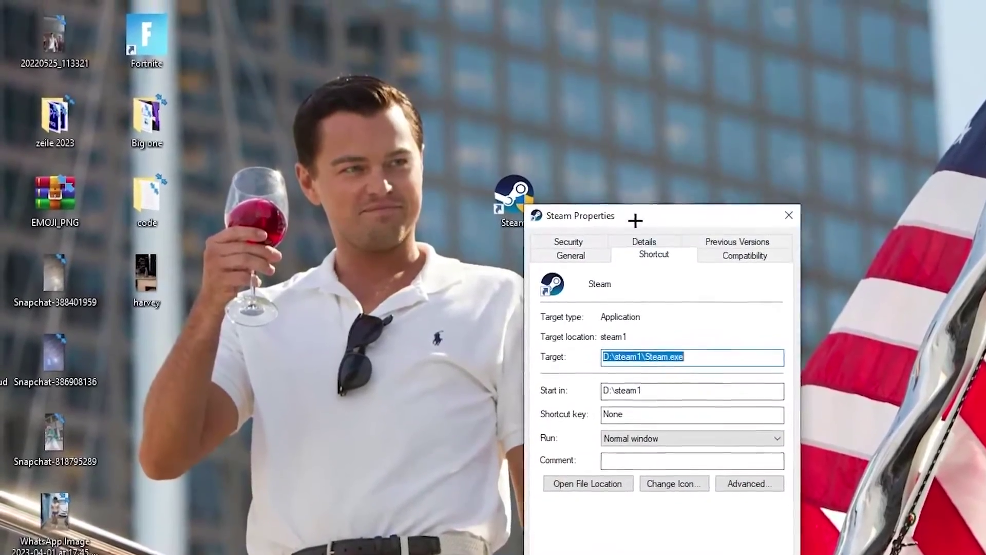
{"action": "left_click_drag", "start_coordinate": [632, 203], "coordinate": [517, 59]}
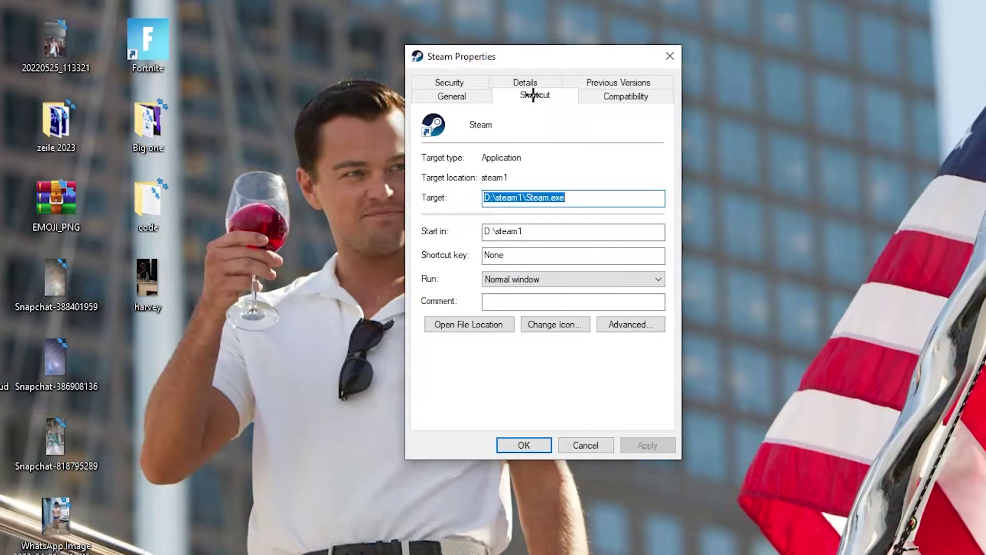
{"action": "left_click", "coordinate": [620, 97]}
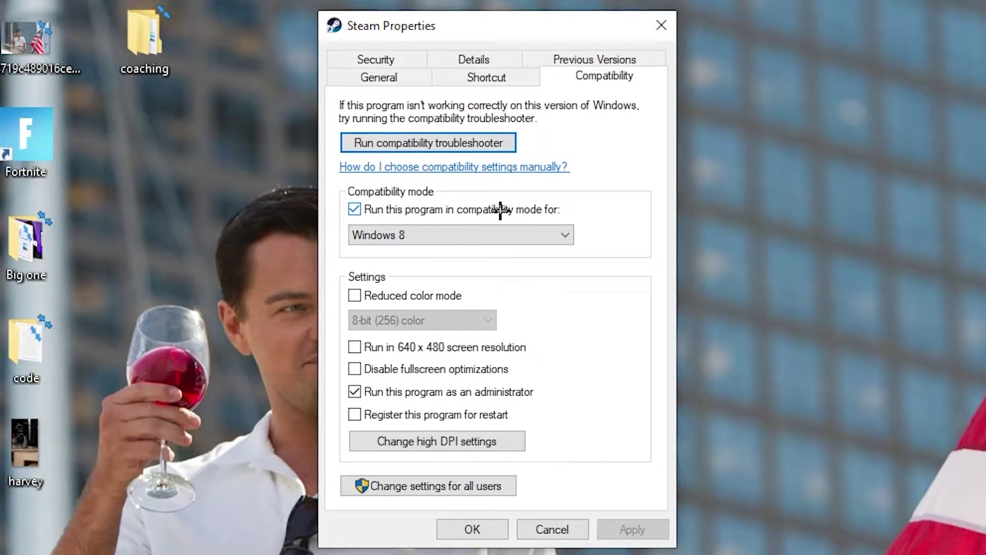
{"action": "left_click", "coordinate": [554, 227]}
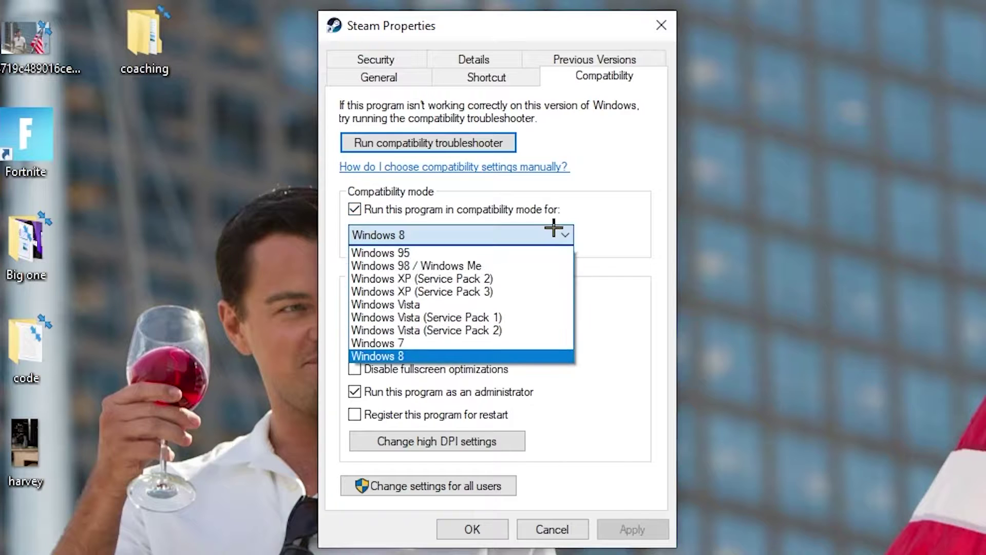
{"action": "left_click", "coordinate": [596, 219]}
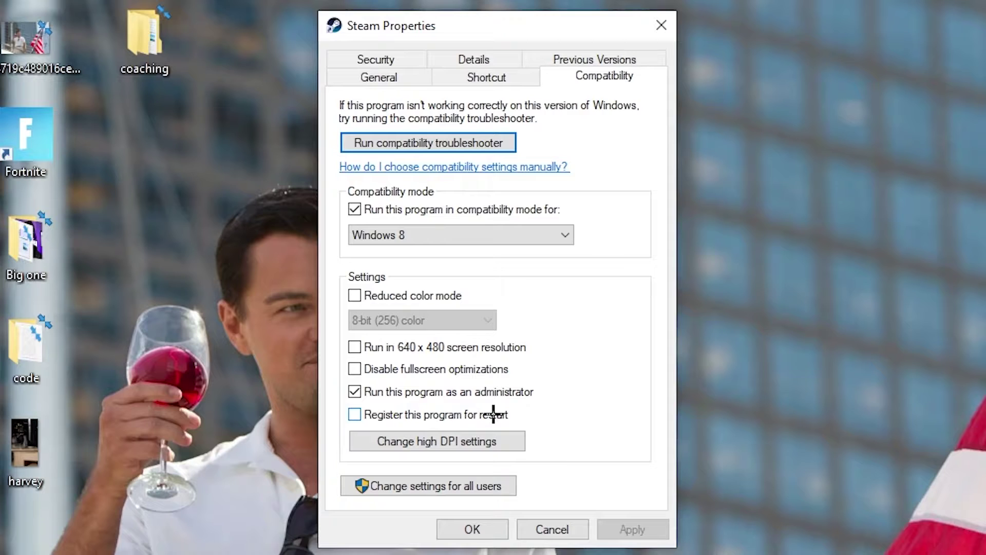
{"action": "left_click", "coordinate": [476, 527]}
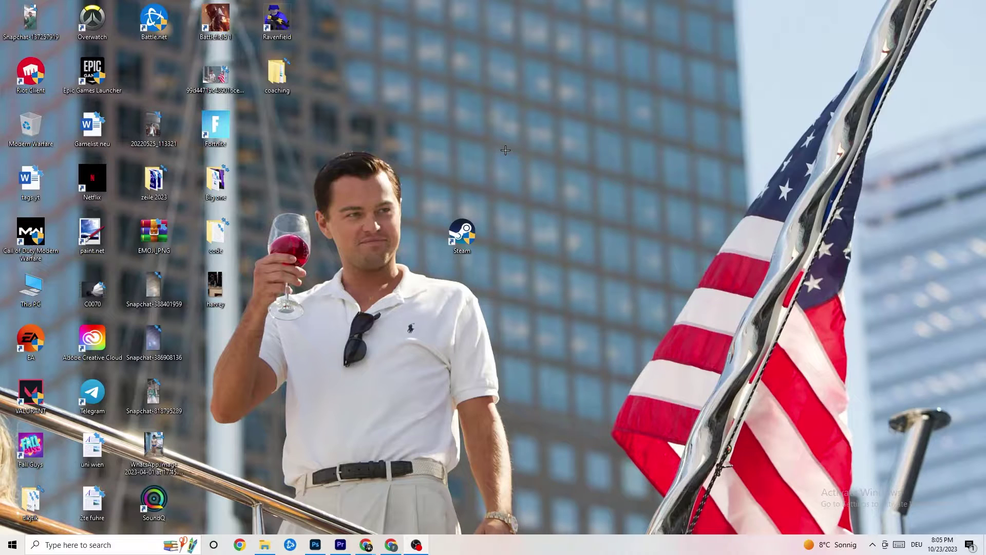
Reposition the Steam shortcut back into the desktop icon grid among the game shortcuts
{"action": "left_click_drag", "start_coordinate": [475, 235], "coordinate": [472, 184]}
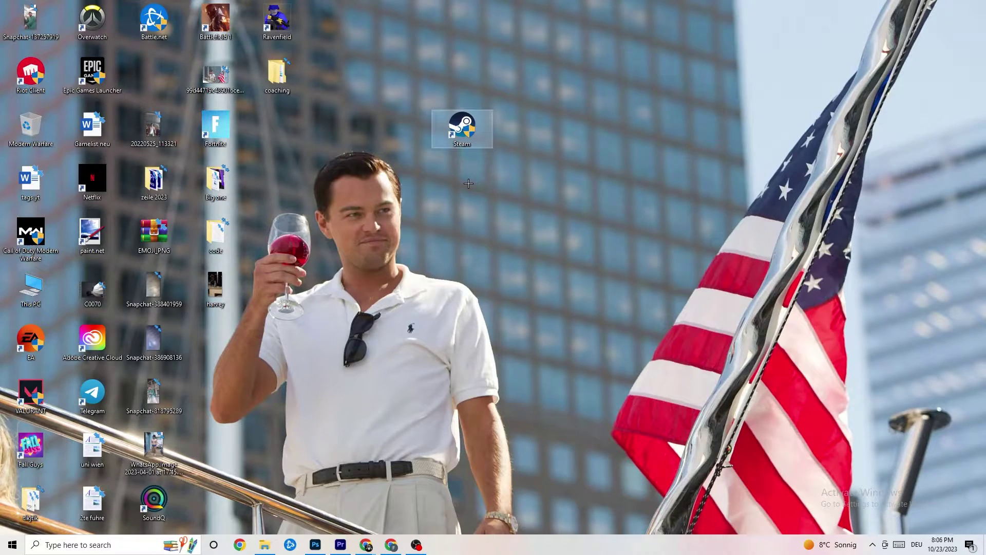
{"action": "left_click_drag", "start_coordinate": [469, 135], "coordinate": [415, 181]}
{"action": "left_click", "coordinate": [427, 141]}
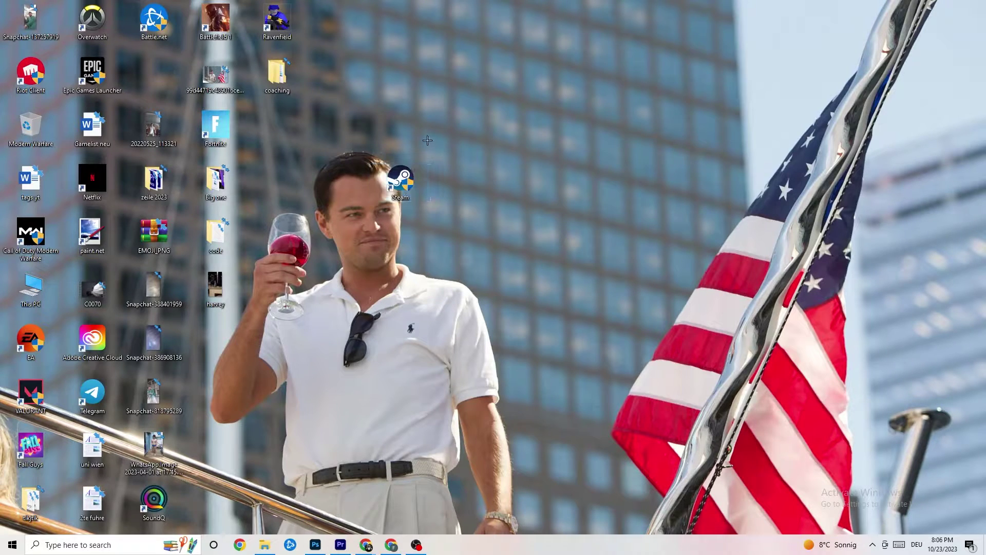
{"action": "left_click_drag", "start_coordinate": [400, 174], "coordinate": [460, 175]}
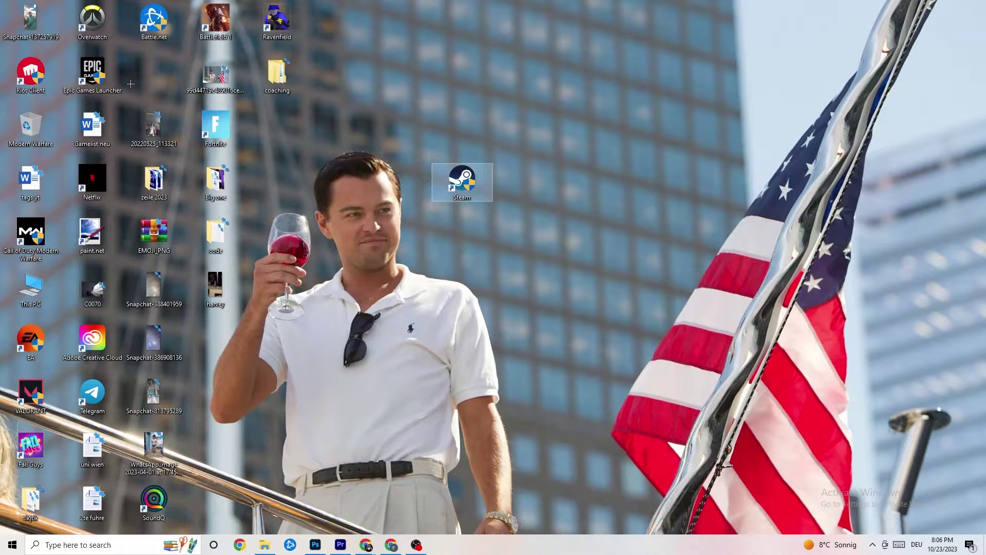
Review the Steam shortcut's Compatibility settings, then close Properties unchanged and deselect it
{"action": "right_click", "coordinate": [463, 194]}
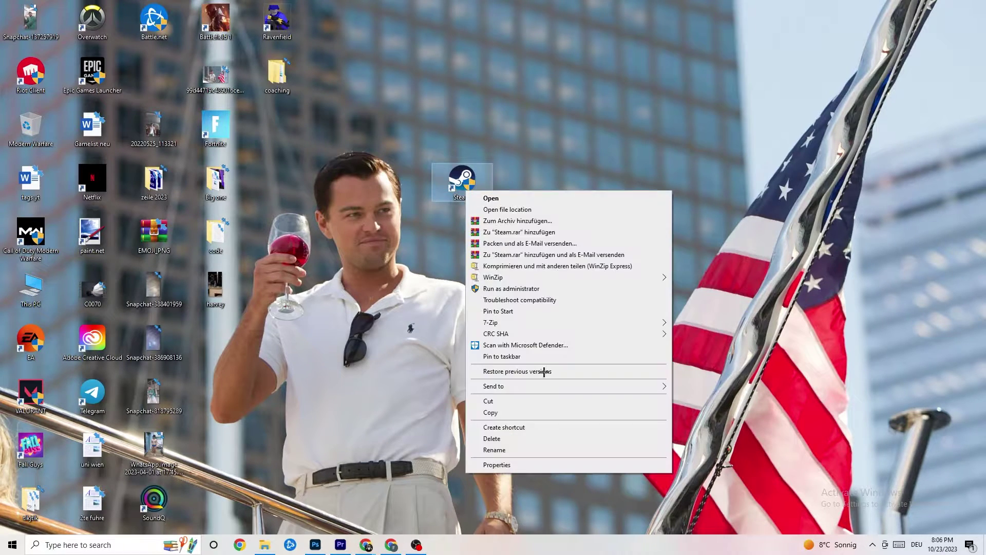
{"action": "left_click", "coordinate": [511, 464]}
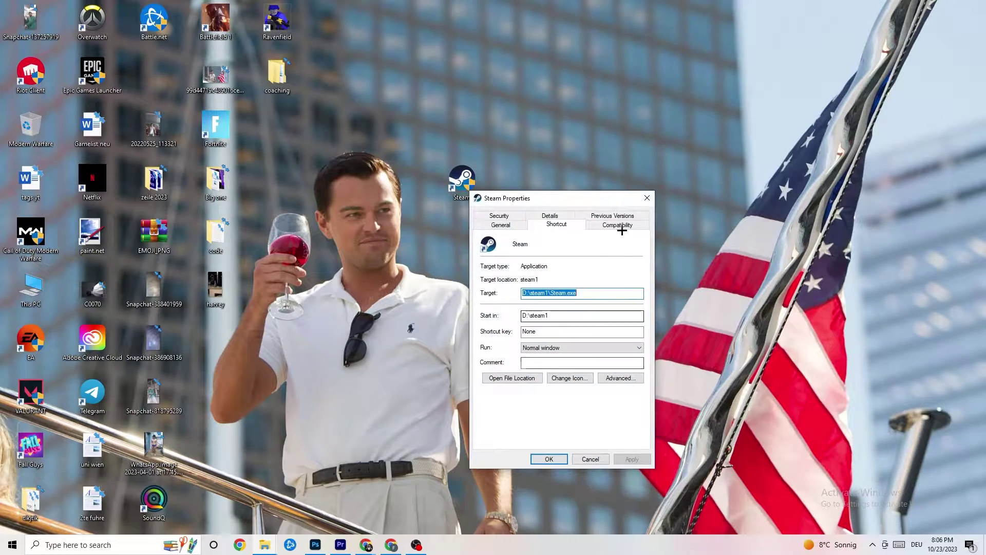
{"action": "left_click", "coordinate": [619, 224]}
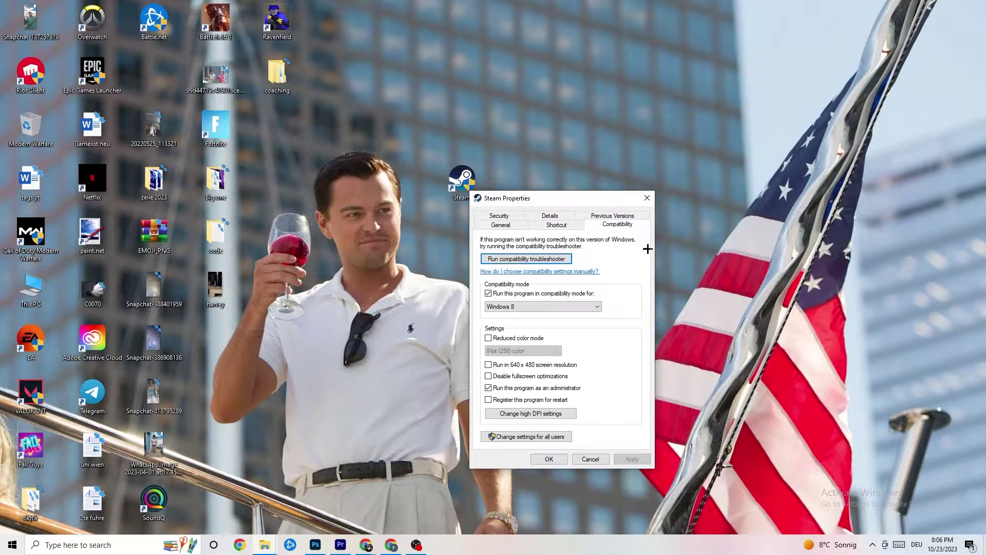
{"action": "left_click", "coordinate": [648, 198]}
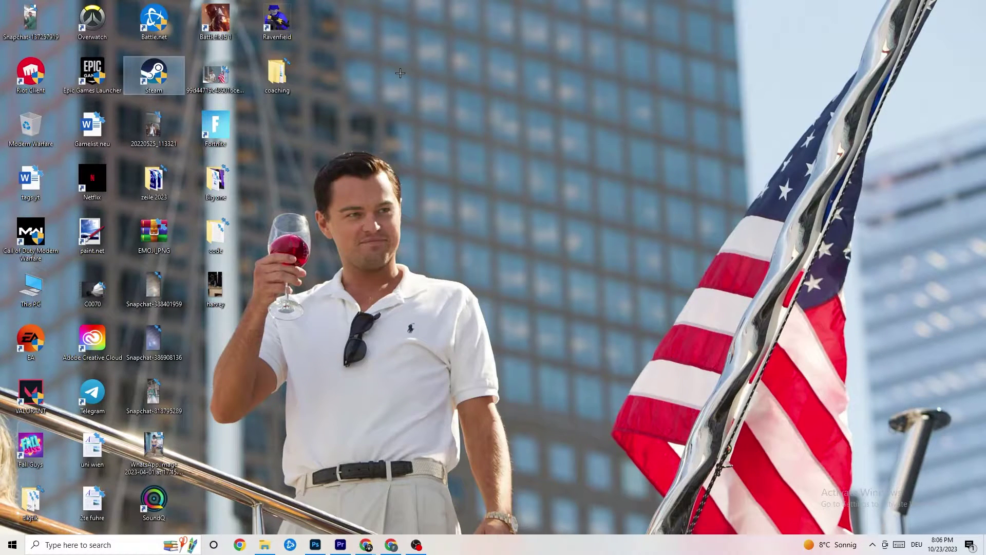
{"action": "left_click", "coordinate": [479, 101]}
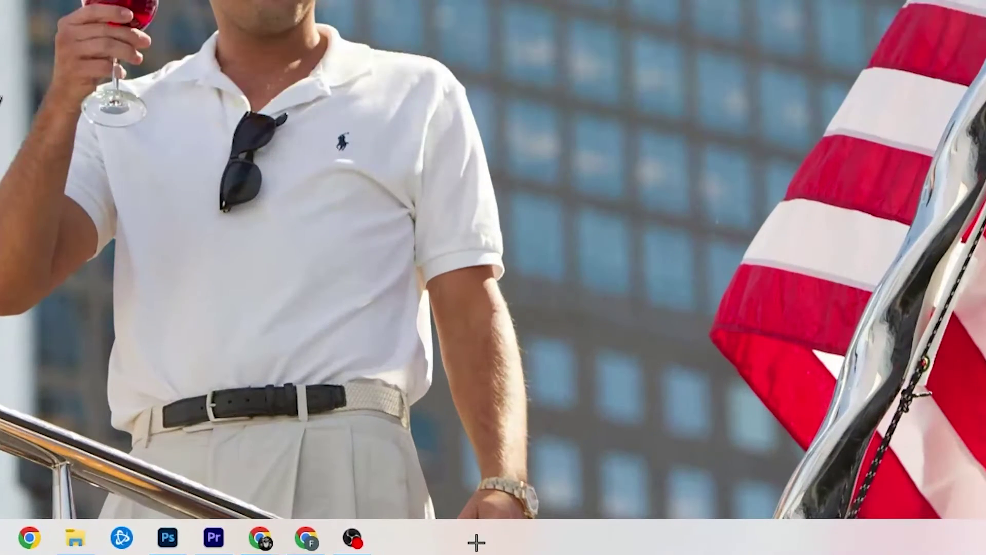
Open Task Manager from the taskbar menu and maximize it to full screen
{"action": "right_click", "coordinate": [428, 547]}
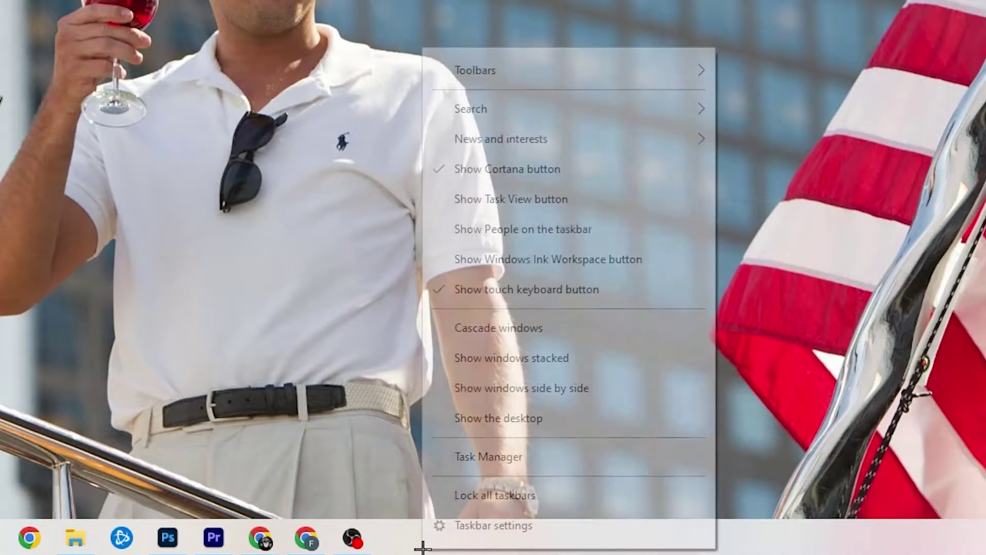
{"action": "left_click", "coordinate": [513, 462]}
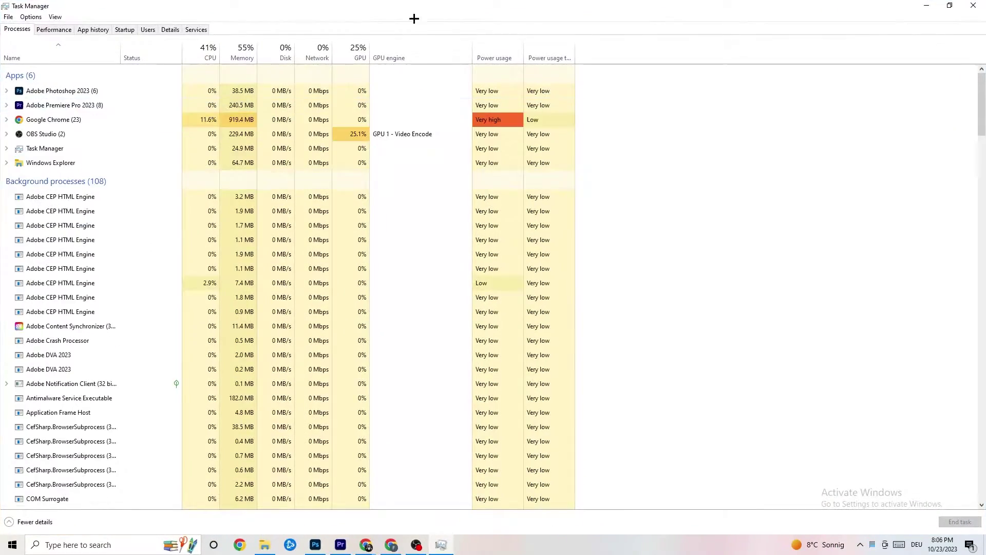
{"action": "left_click_drag", "start_coordinate": [414, 17], "coordinate": [425, 45]}
{"action": "left_click", "coordinate": [560, 48]}
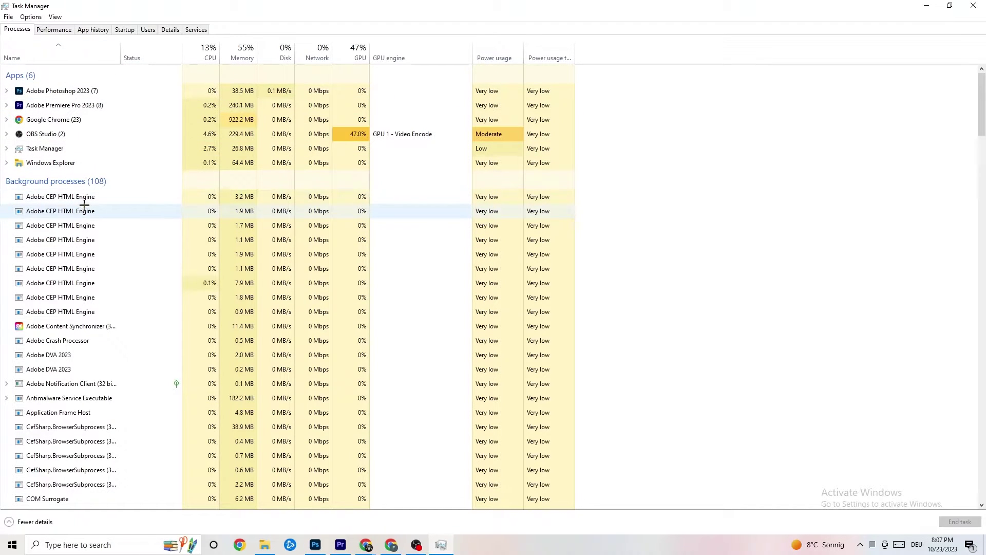
End the Adobe Photoshop 2023 task from the Processes list
{"action": "scroll", "coordinate": [130, 286], "scroll_direction": "down", "scroll_amount": 7}
{"action": "scroll", "coordinate": [130, 270], "scroll_direction": "down", "scroll_amount": 10}
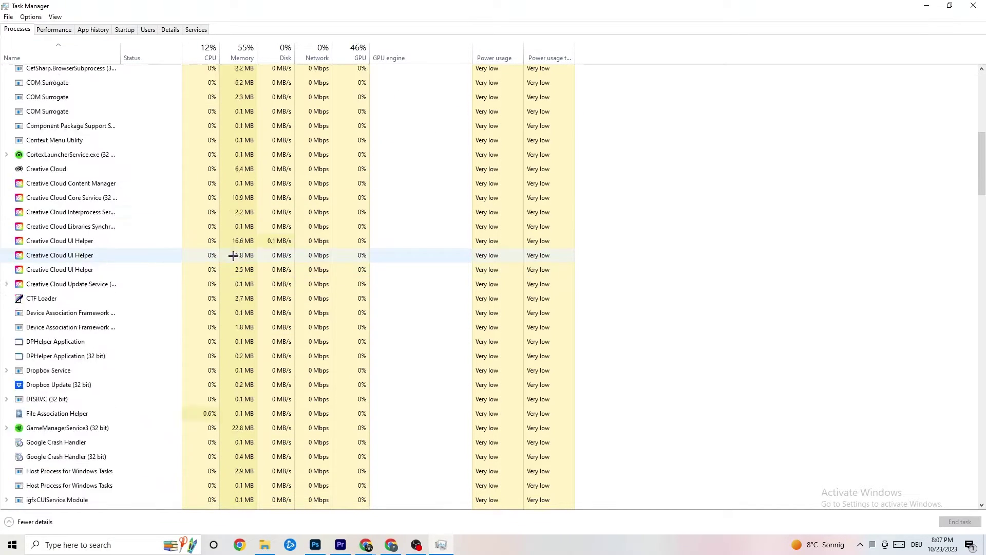
{"action": "scroll", "coordinate": [268, 252], "scroll_direction": "up", "scroll_amount": 2}
{"action": "scroll", "coordinate": [271, 253], "scroll_direction": "up", "scroll_amount": 12}
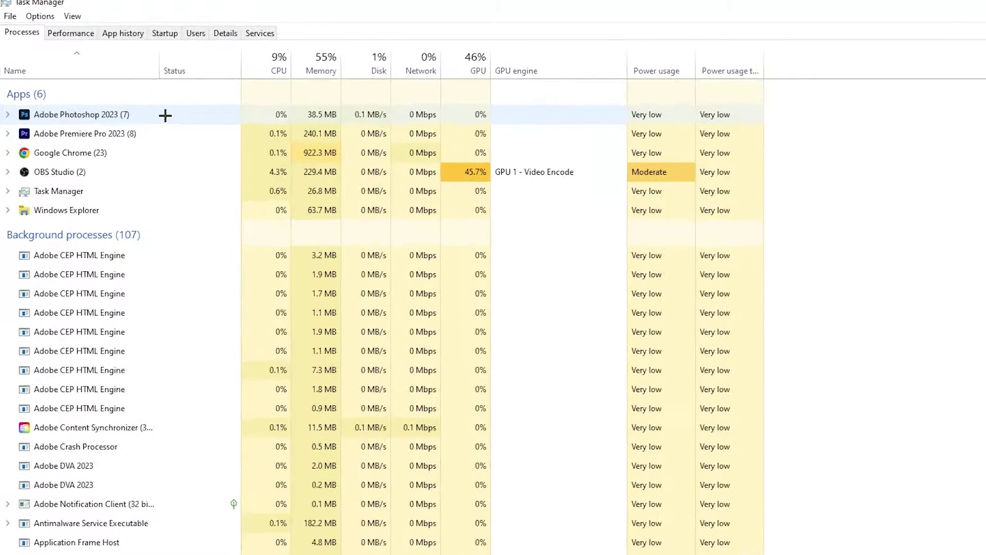
{"action": "right_click", "coordinate": [335, 114]}
{"action": "right_click", "coordinate": [180, 120]}
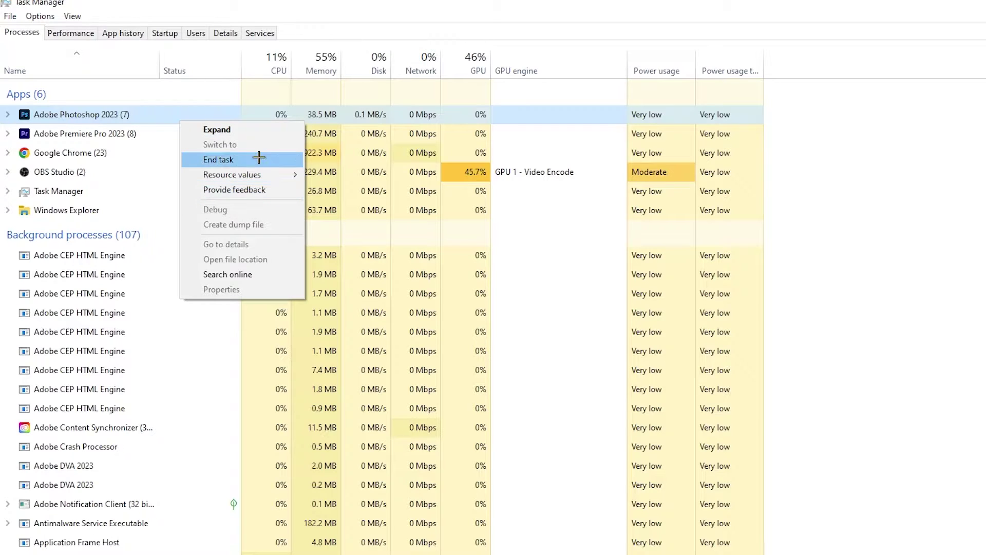
{"action": "left_click", "coordinate": [259, 158]}
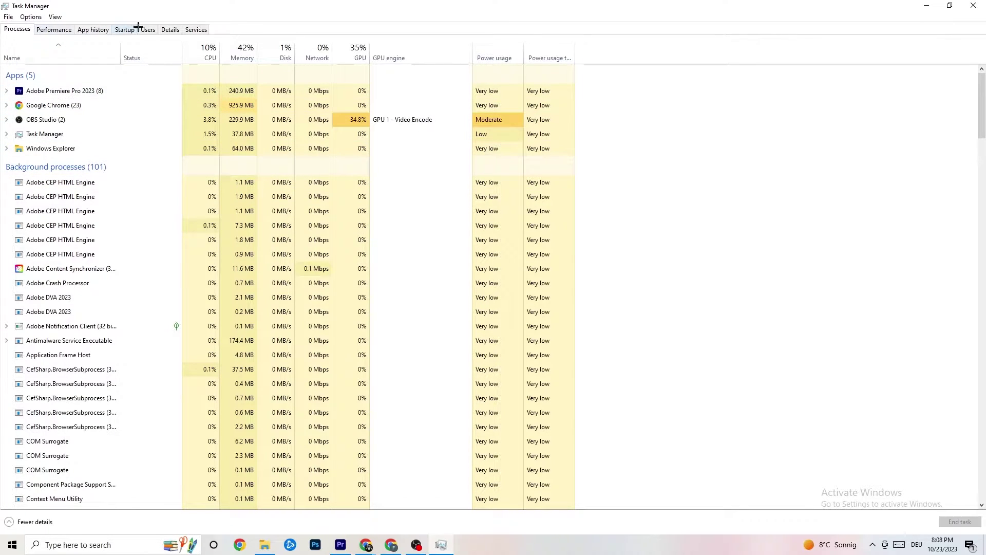
On the Details tab, leave Adobe Premiere Pro at Normal priority, then go to Startup
{"action": "left_click", "coordinate": [171, 29]}
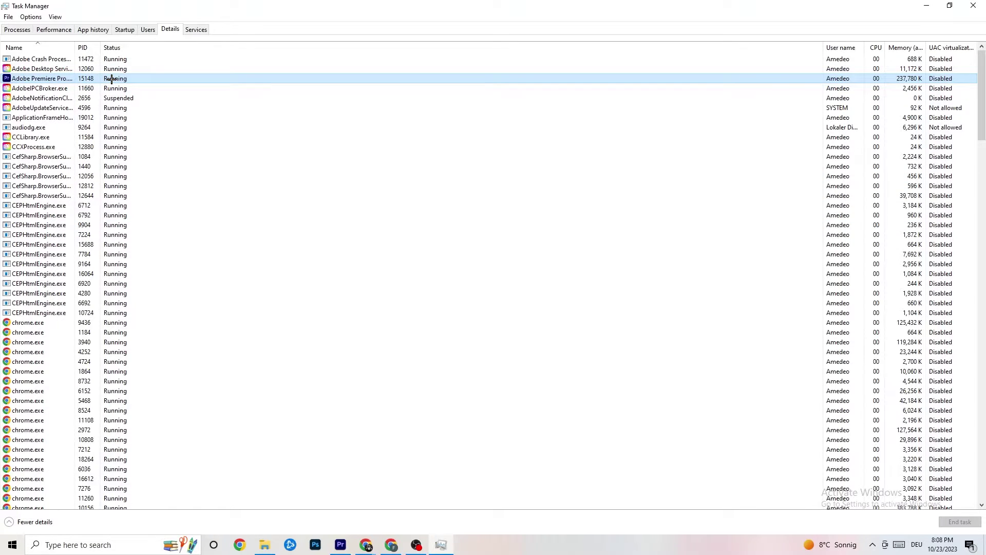
{"action": "right_click", "coordinate": [111, 79]}
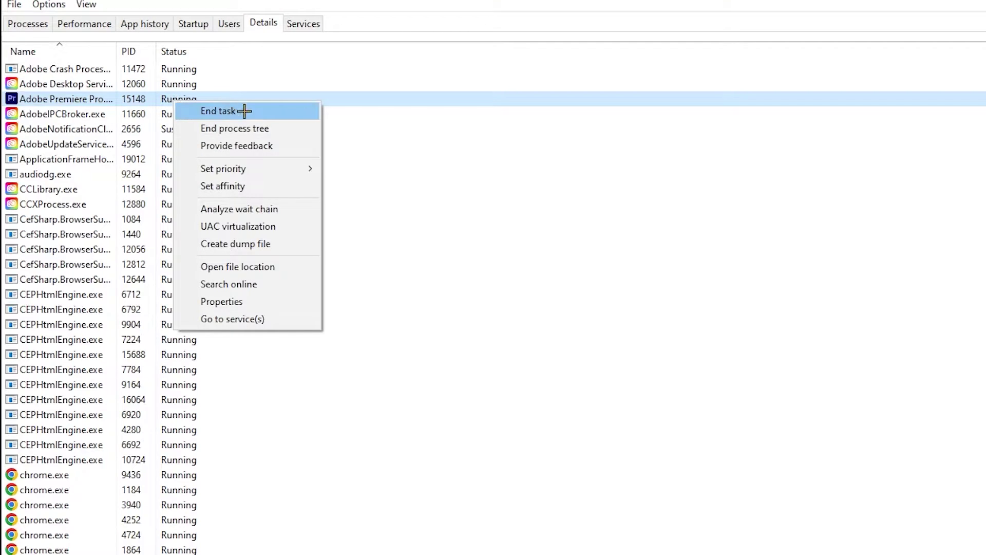
{"action": "mouse_move", "coordinate": [267, 168]}
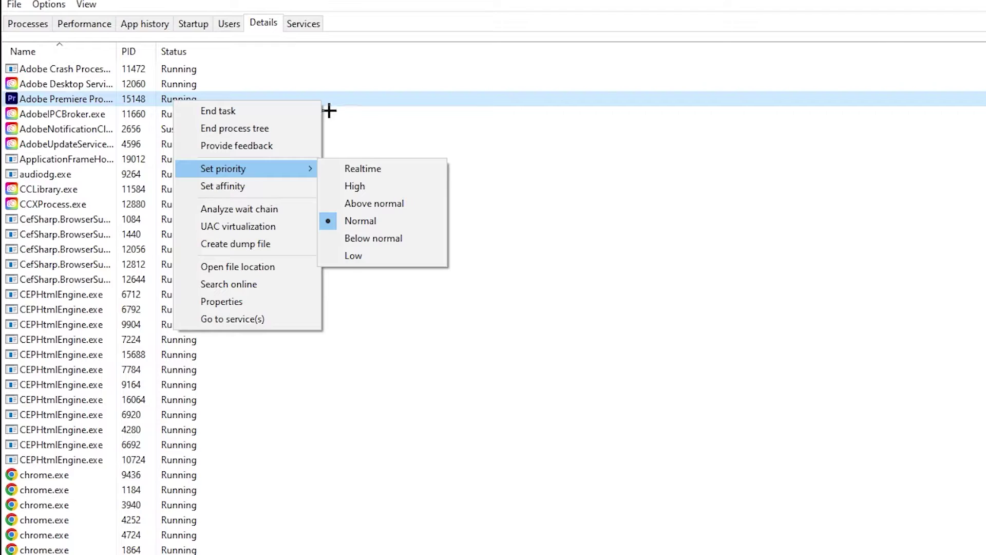
{"action": "left_click", "coordinate": [360, 69]}
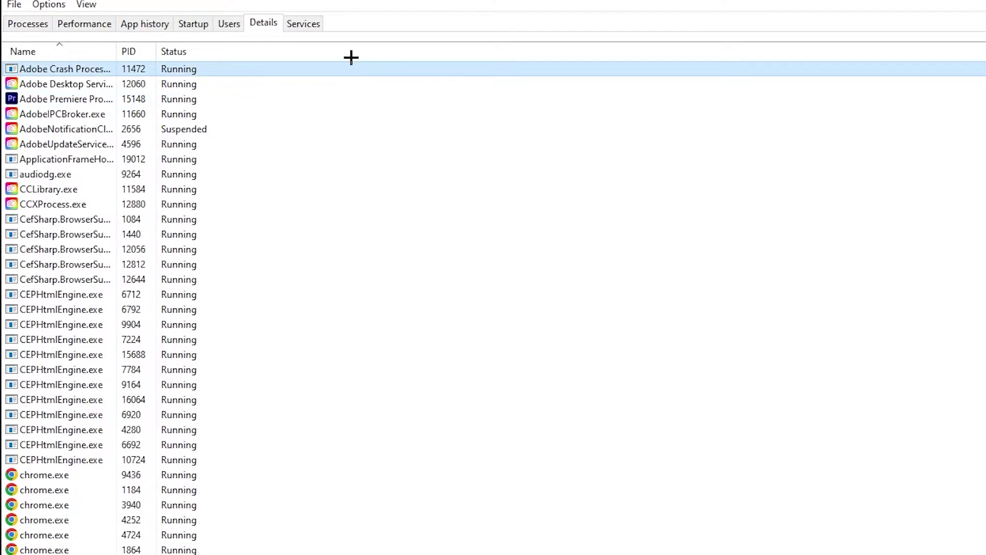
{"action": "left_click", "coordinate": [195, 20]}
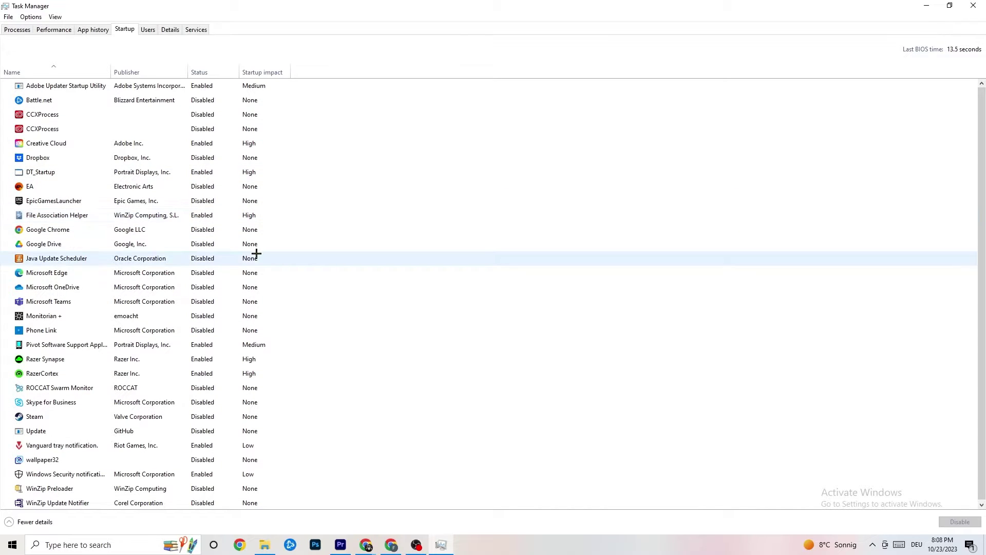
{"action": "left_click", "coordinate": [204, 88]}
{"action": "right_click", "coordinate": [215, 91]}
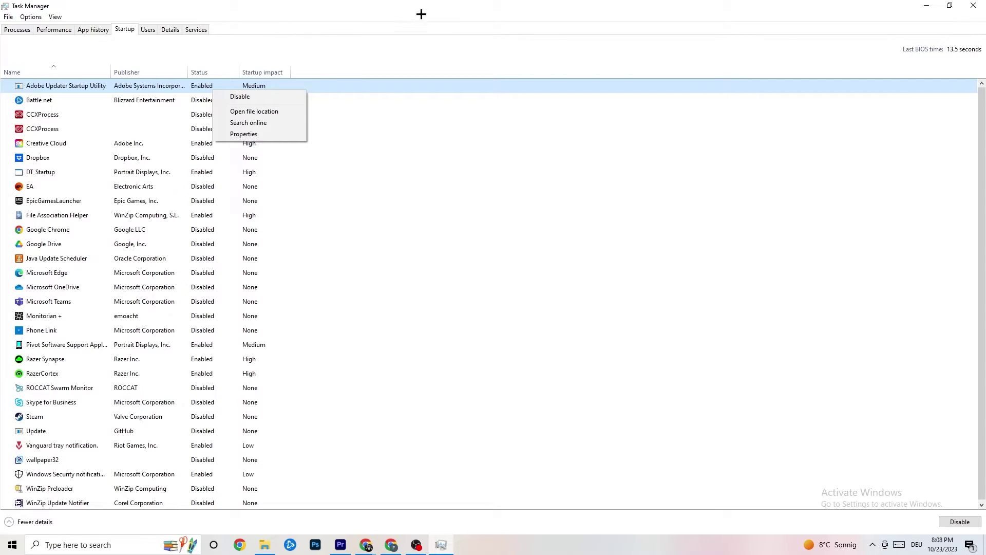
{"action": "left_click", "coordinate": [344, 3]}
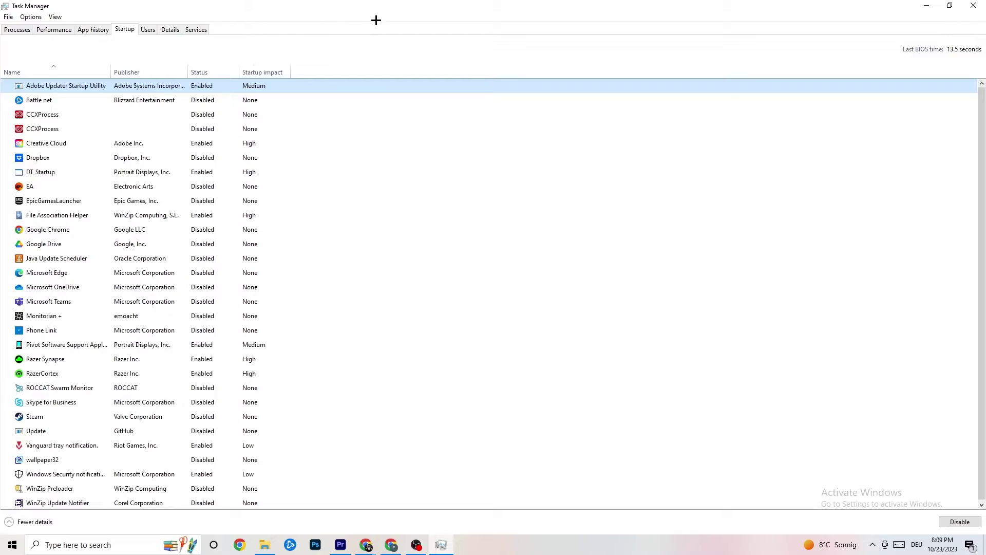
Close Task Manager and open Windows Settings to the System display page
{"action": "left_click", "coordinate": [979, 4]}
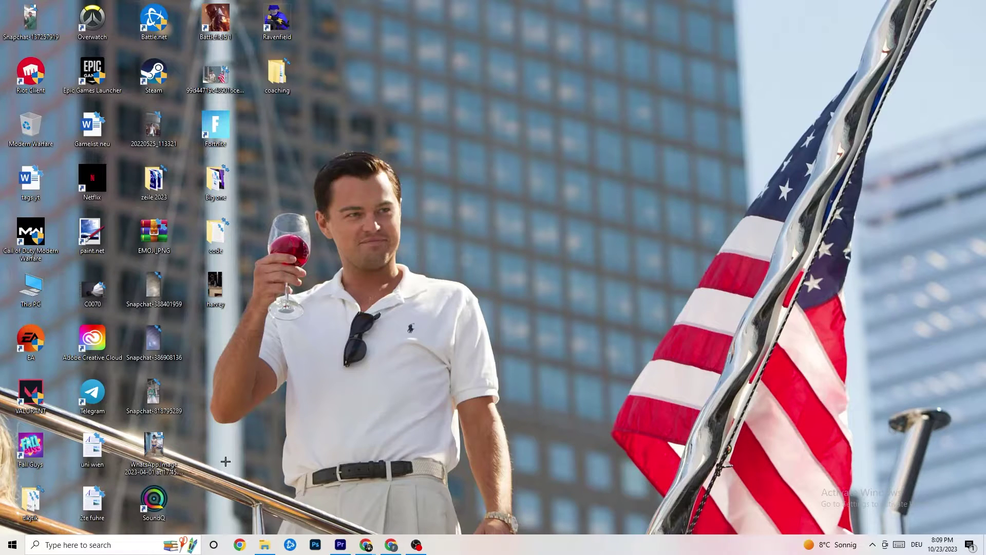
{"action": "left_click", "coordinate": [12, 545]}
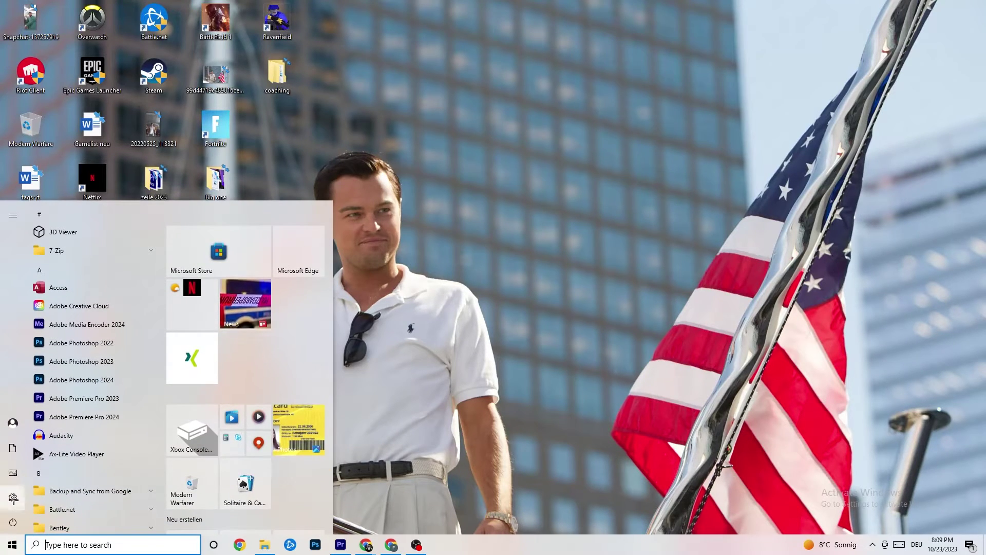
{"action": "left_click", "coordinate": [13, 502]}
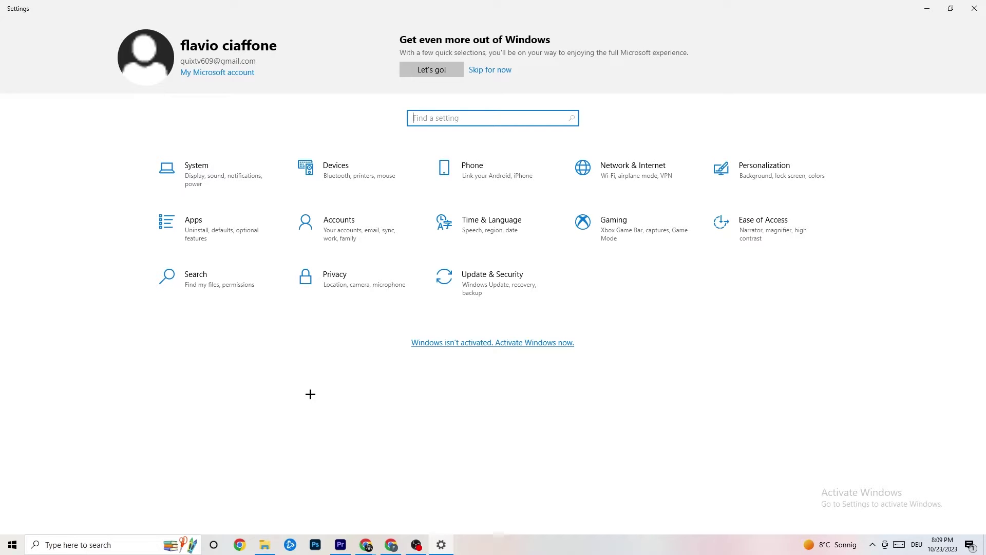
{"action": "left_click", "coordinate": [235, 180]}
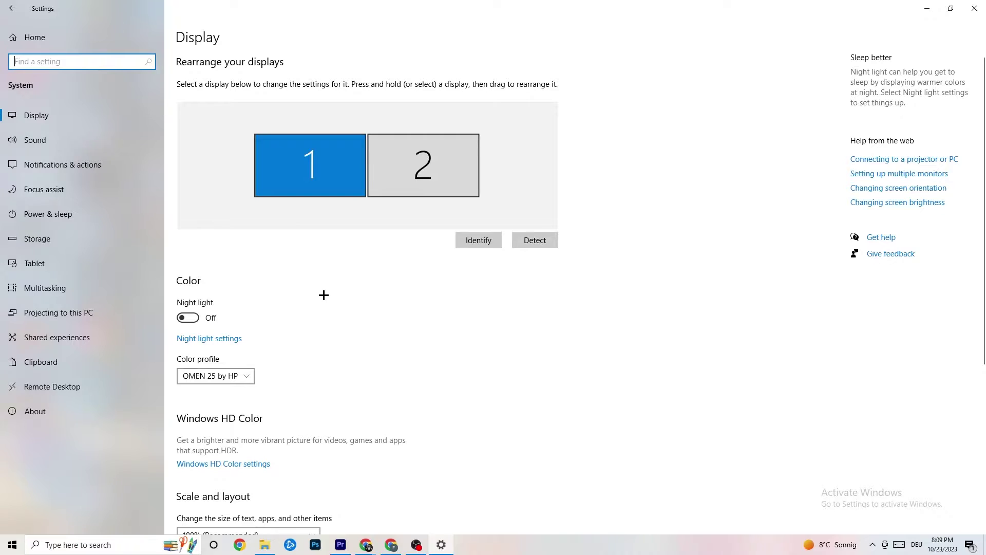
{"action": "scroll", "coordinate": [555, 200], "scroll_direction": "down", "scroll_amount": 5}
{"action": "scroll", "coordinate": [555, 200], "scroll_direction": "up", "scroll_amount": 5}
{"action": "scroll", "coordinate": [405, 221], "scroll_direction": "down", "scroll_amount": 5}
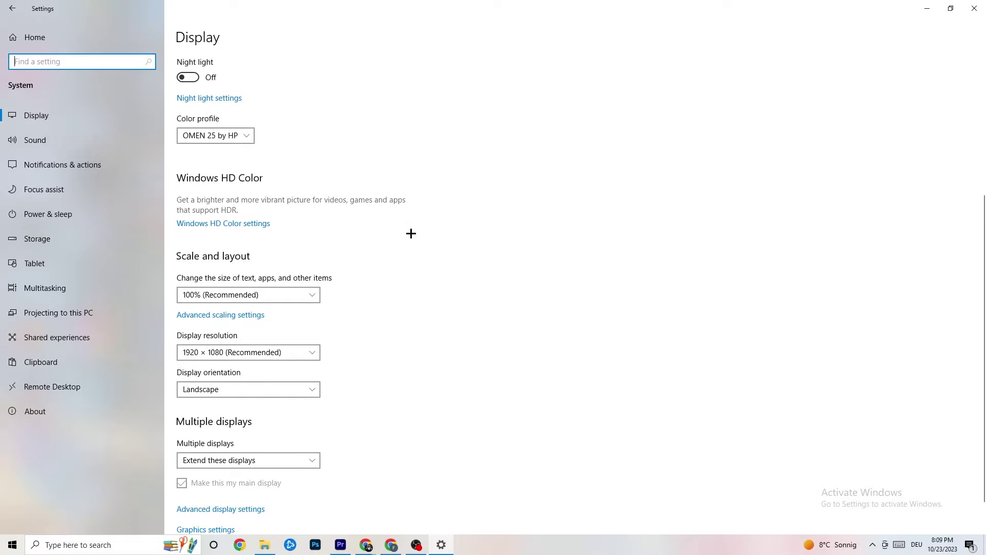
Keep display scale at 100% and resolution at 1920 × 1080
{"action": "left_click", "coordinate": [310, 295]}
{"action": "left_click", "coordinate": [295, 249]}
{"action": "left_click", "coordinate": [252, 298]}
{"action": "left_click", "coordinate": [467, 256]}
{"action": "left_click", "coordinate": [296, 355]}
{"action": "left_click", "coordinate": [436, 309]}
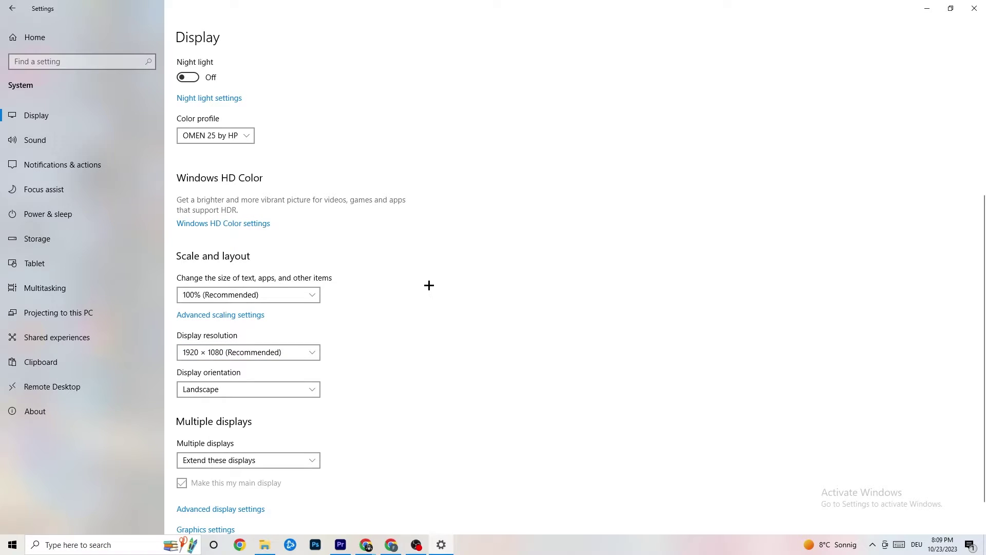
{"action": "scroll", "coordinate": [423, 299], "scroll_direction": "down", "scroll_amount": 1}
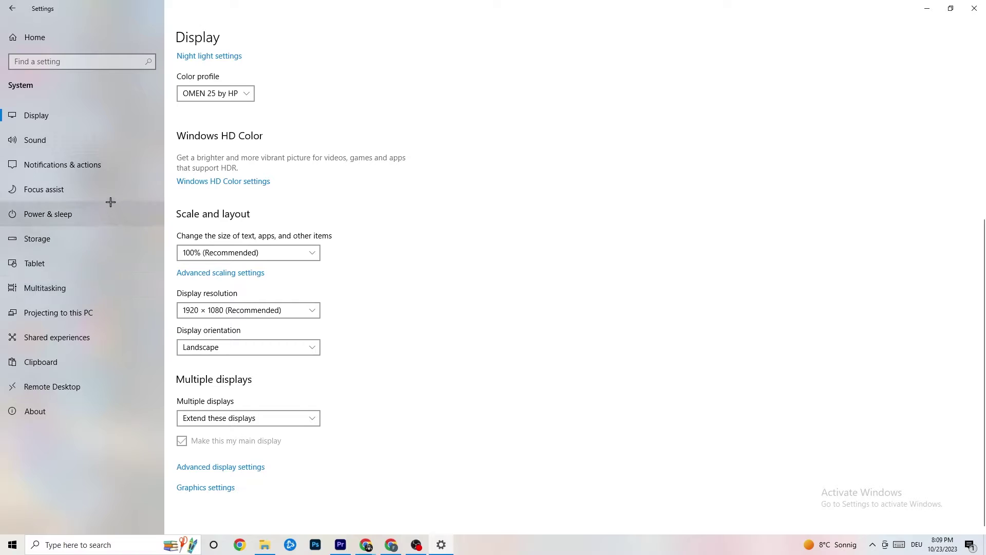
View the Power & sleep page and power plans, leaving Balanced active
{"action": "left_click", "coordinate": [99, 213]}
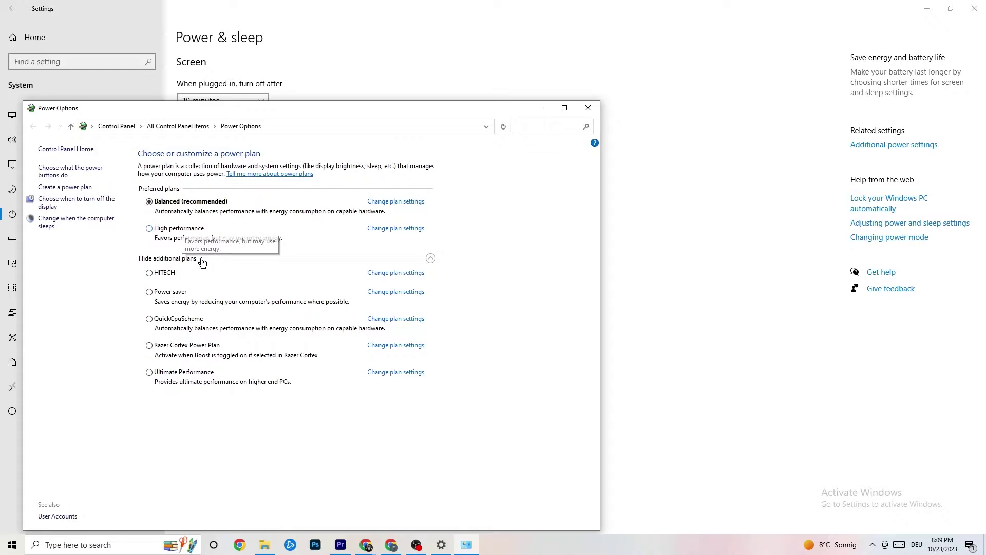
{"action": "left_click", "coordinate": [588, 109]}
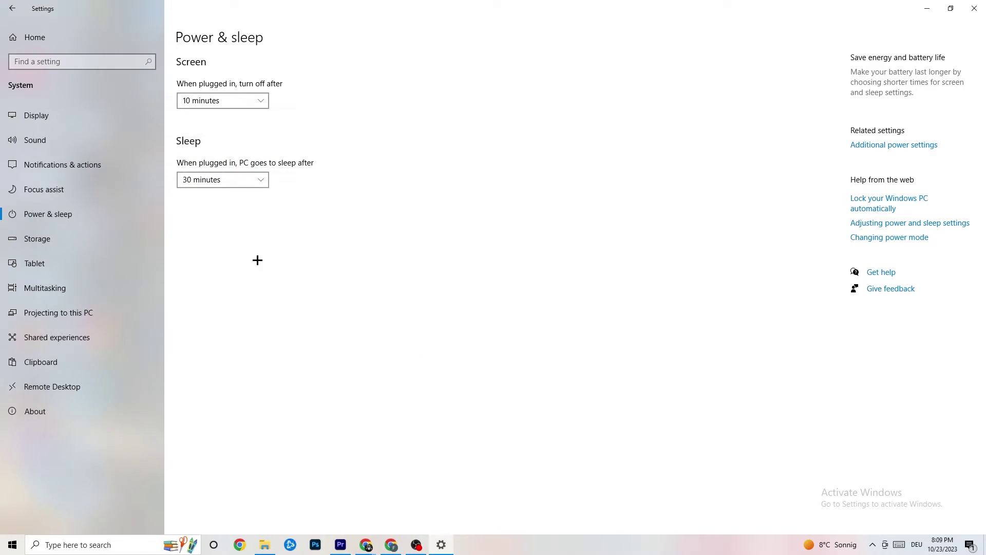
Keep Storage Sense running every week, then go back to the Settings home page
{"action": "left_click", "coordinate": [63, 246]}
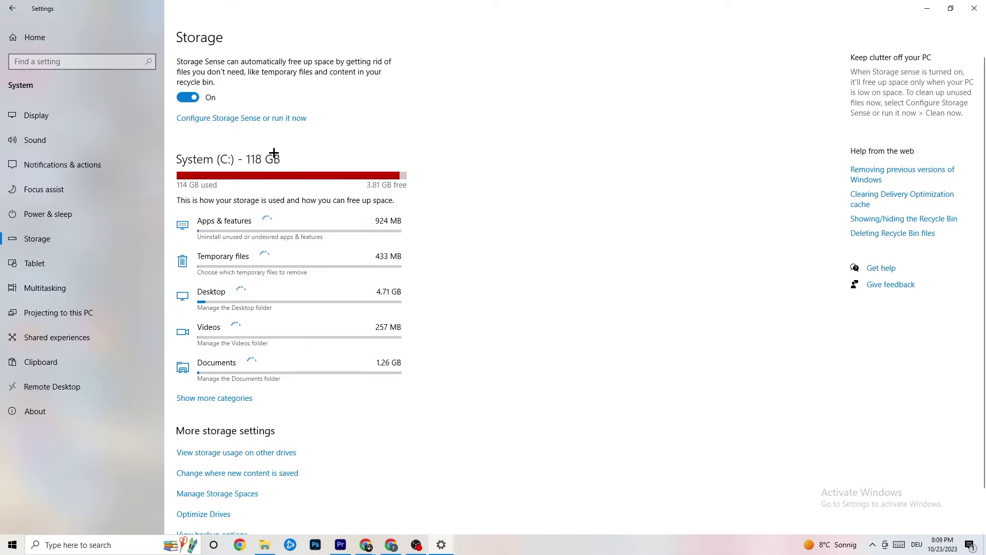
{"action": "left_click", "coordinate": [276, 120]}
{"action": "left_click", "coordinate": [123, 148]}
{"action": "left_click", "coordinate": [307, 147]}
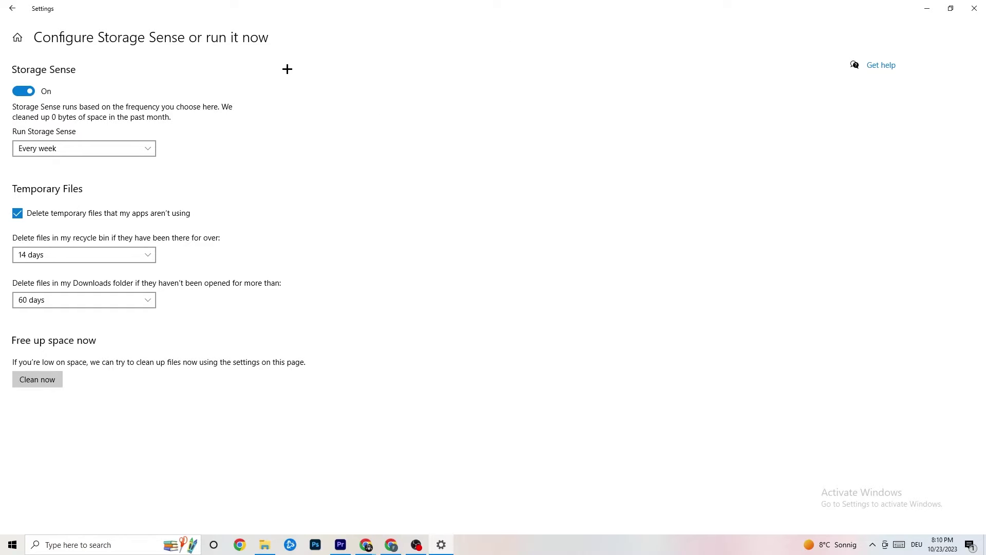
{"action": "left_click", "coordinate": [16, 10]}
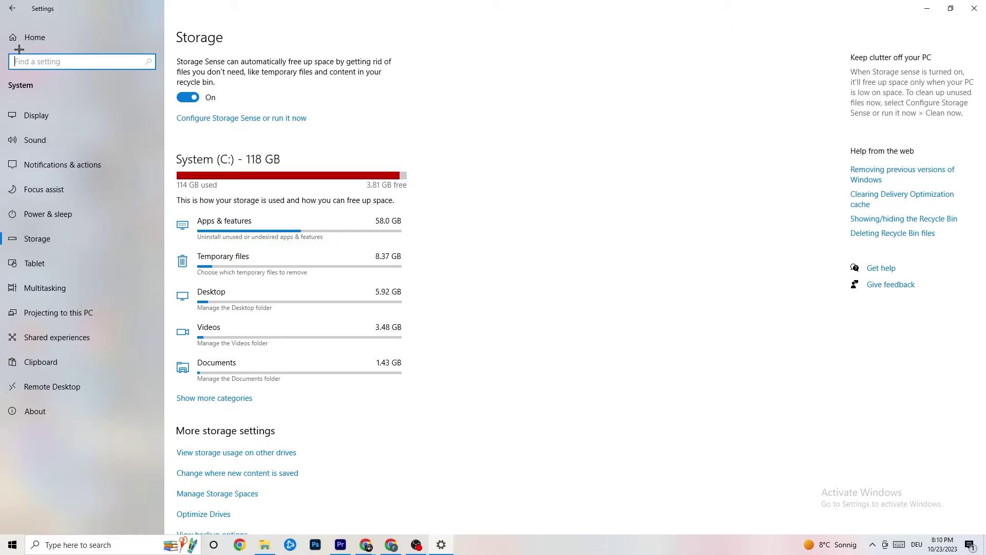
{"action": "left_click", "coordinate": [12, 8]}
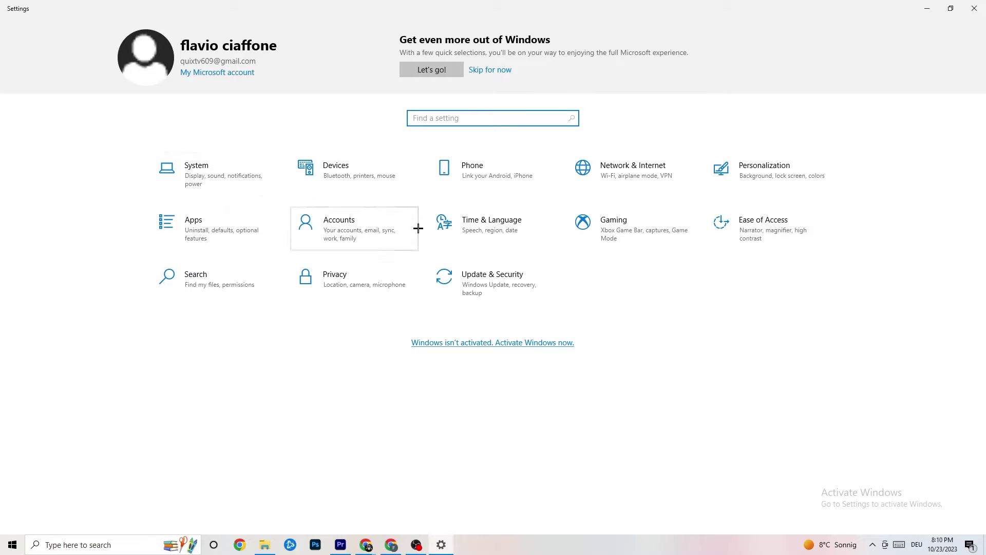
Review Xbox Game Bar, Captures and Game Mode pages, confirming Game Mode is On, then go Home
{"action": "left_click", "coordinate": [616, 244]}
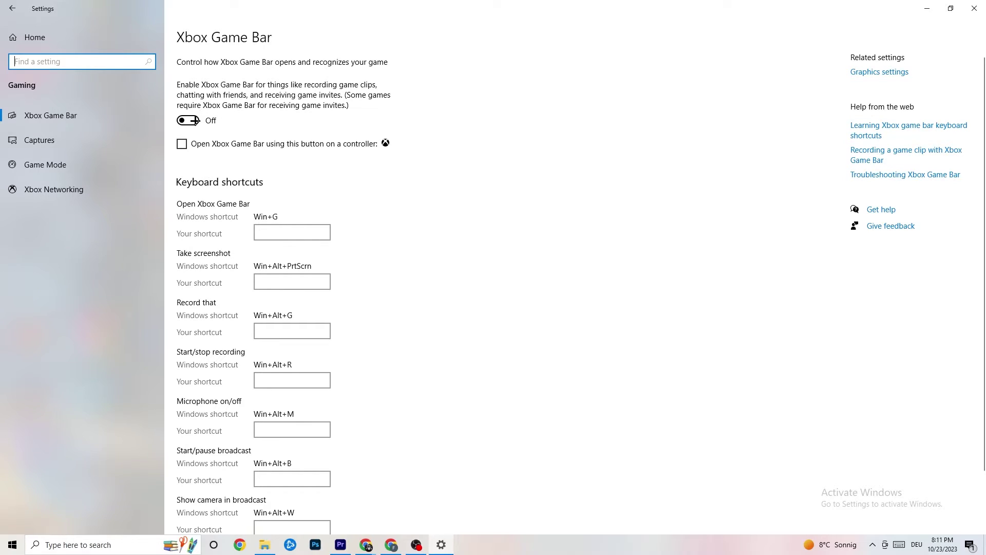
{"action": "left_click", "coordinate": [94, 140]}
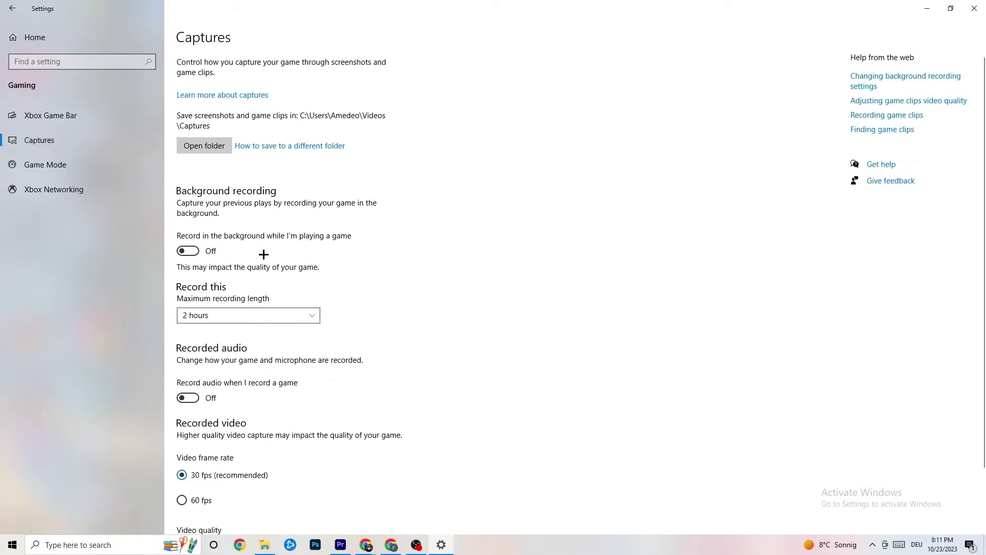
{"action": "scroll", "coordinate": [342, 215], "scroll_direction": "down", "scroll_amount": 3}
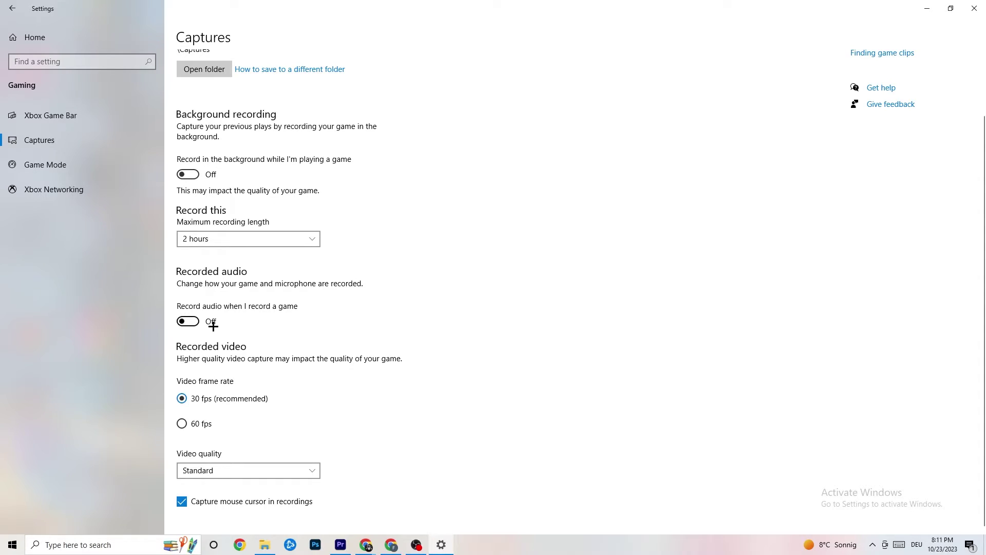
{"action": "left_click", "coordinate": [65, 163]}
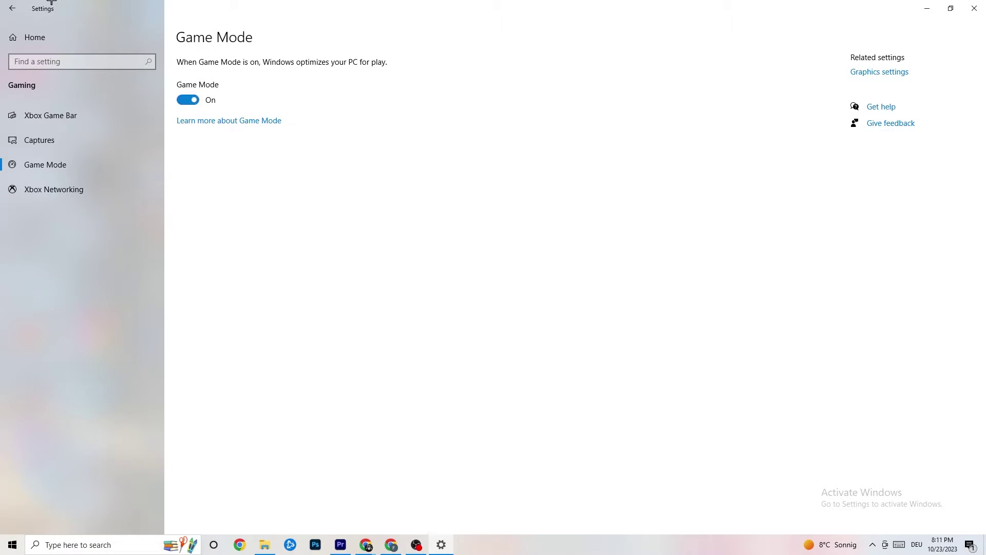
{"action": "left_click", "coordinate": [35, 37]}
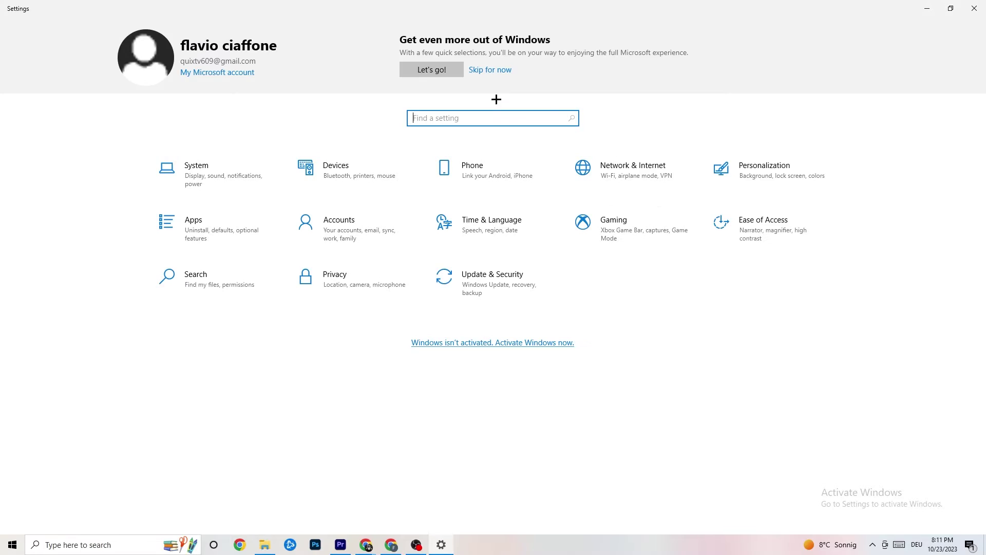
Go to Update & Security and choose the Troubleshoot page
{"action": "left_click", "coordinate": [500, 277]}
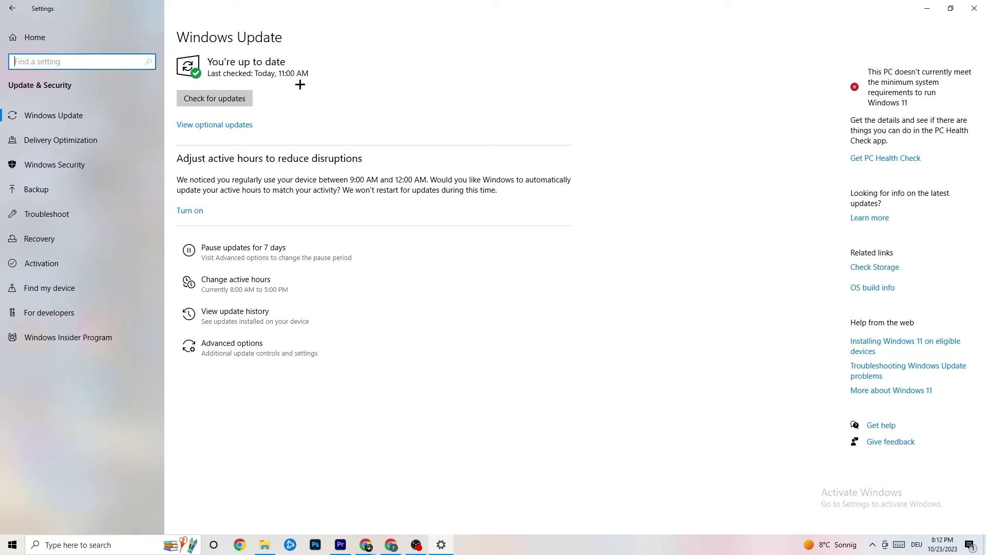
{"action": "left_click", "coordinate": [55, 206]}
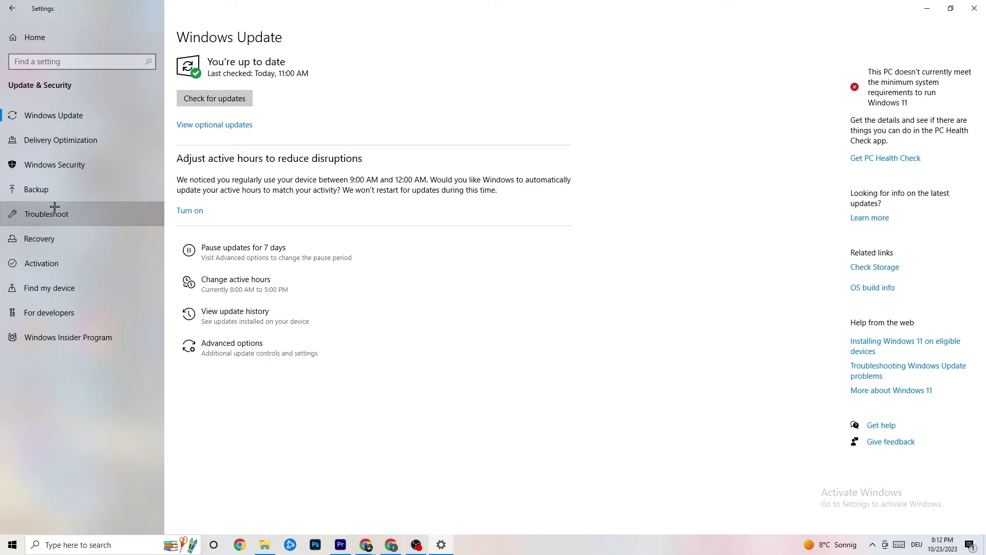